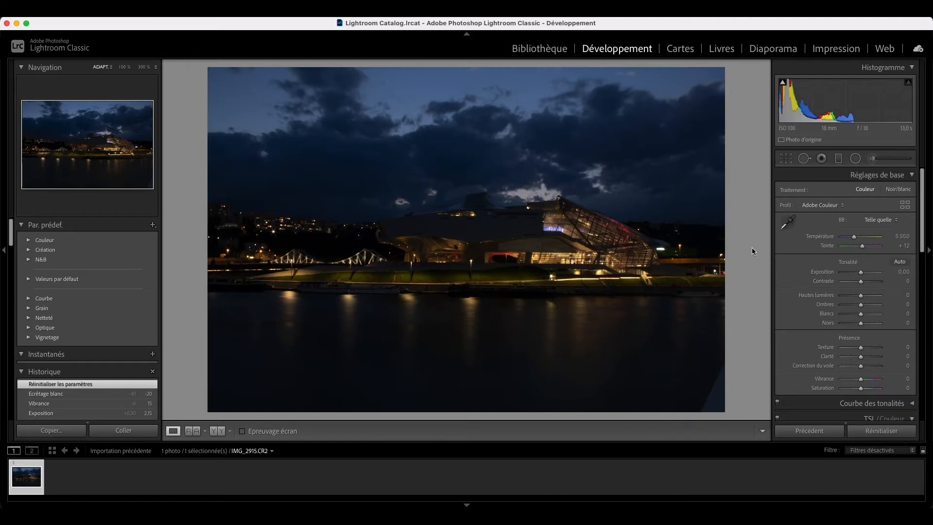
Step: Crop the photo to a 16 x 9 aspect ratio, tightening the frame around the illuminated building with some sky above and water below
click(786, 158)
click(870, 192)
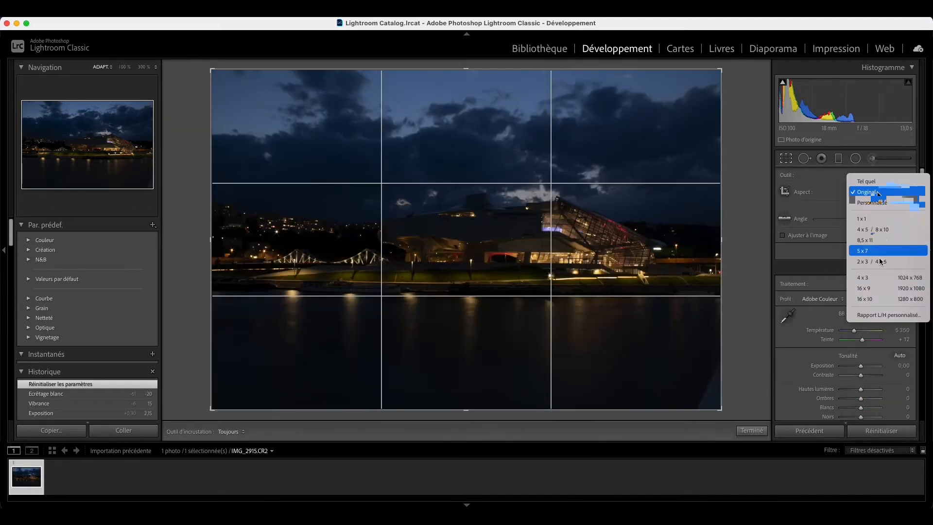
click(885, 288)
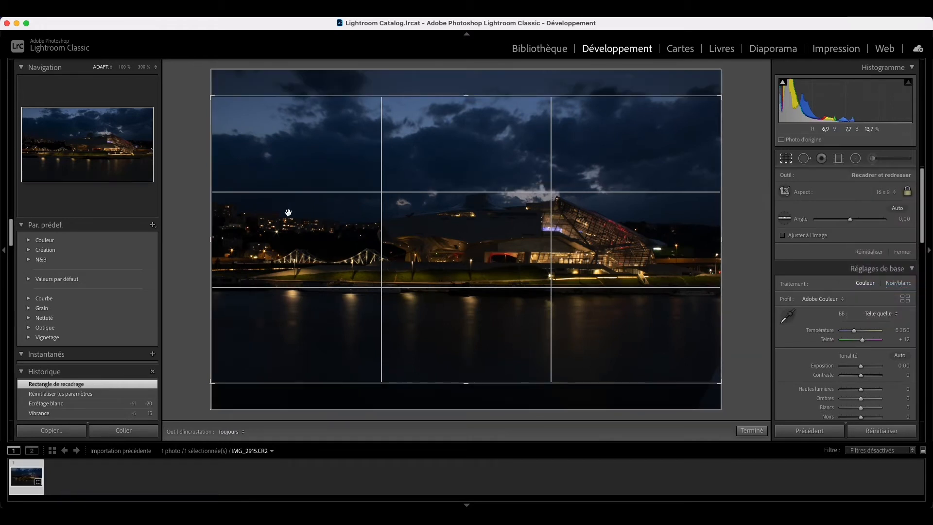
drag(217, 100, 270, 125)
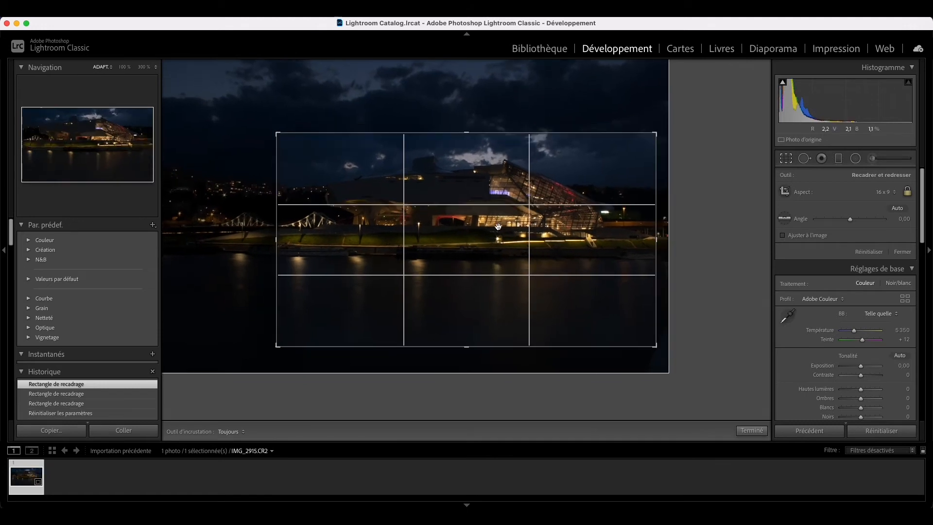
drag(498, 227, 497, 266)
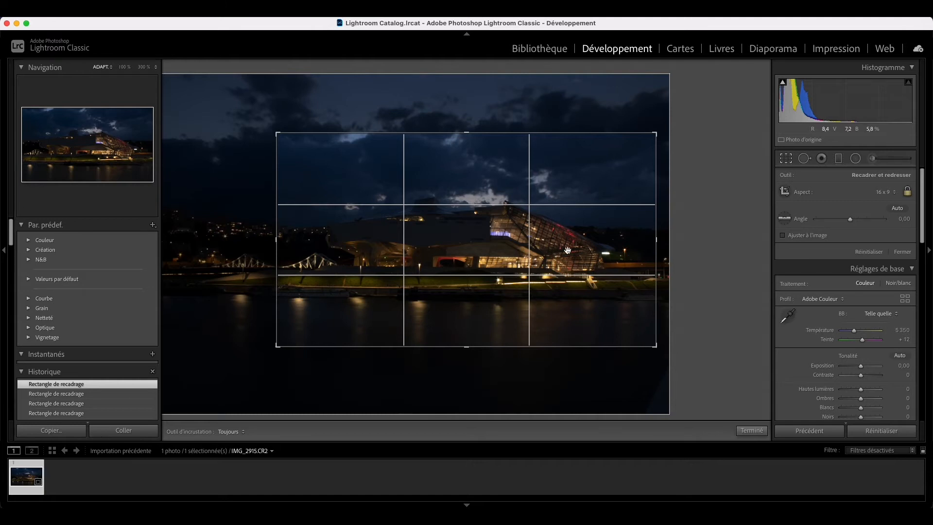
key(Return)
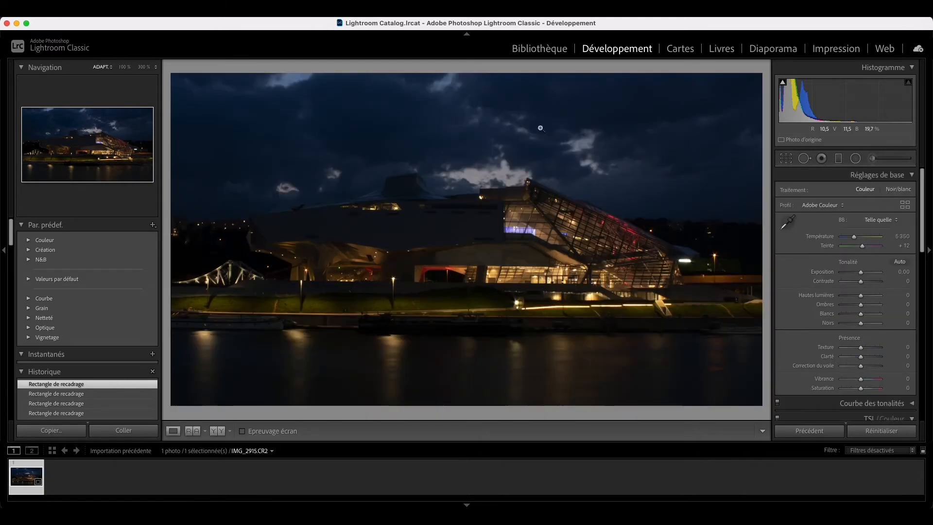
Step: Set the basic tone values to exposure +1.85, contrast +18, highlights -100, shadows +50, whites +22 and blacks -50
click(4, 256)
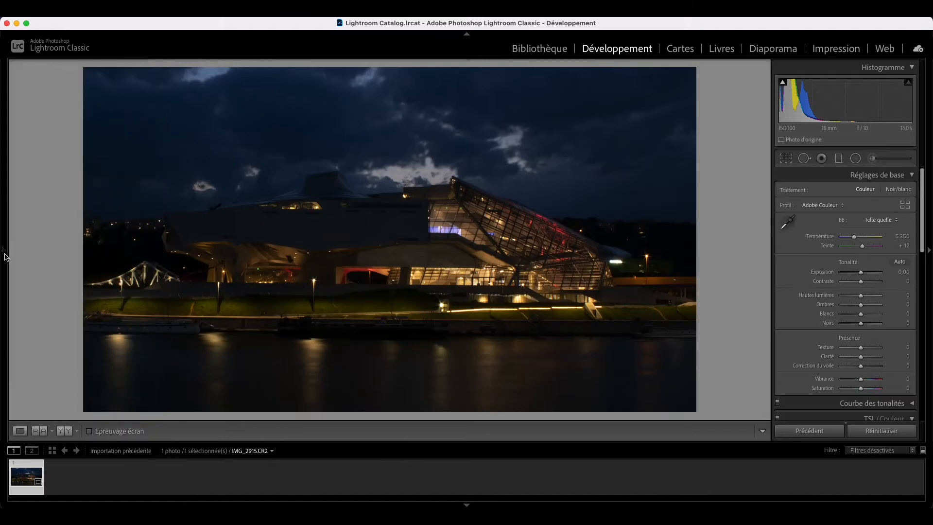
drag(864, 275, 872, 275)
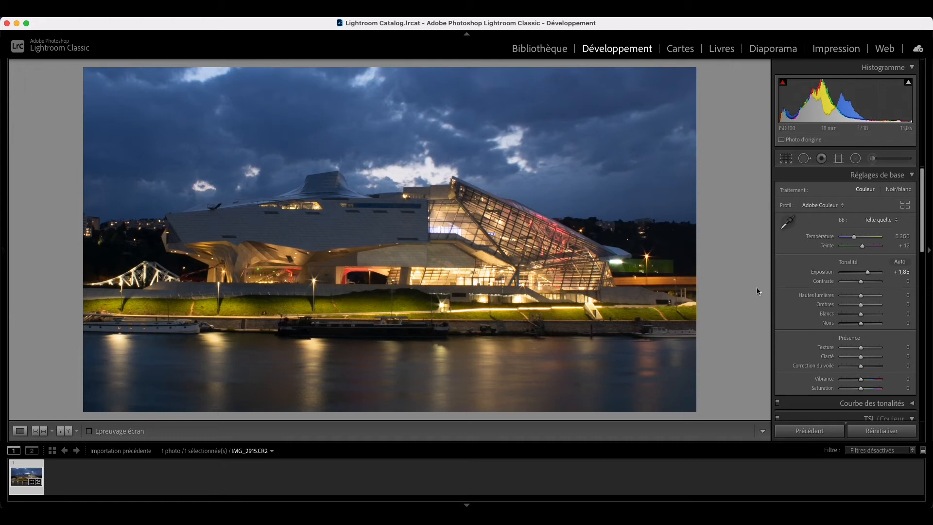
drag(860, 281, 866, 285)
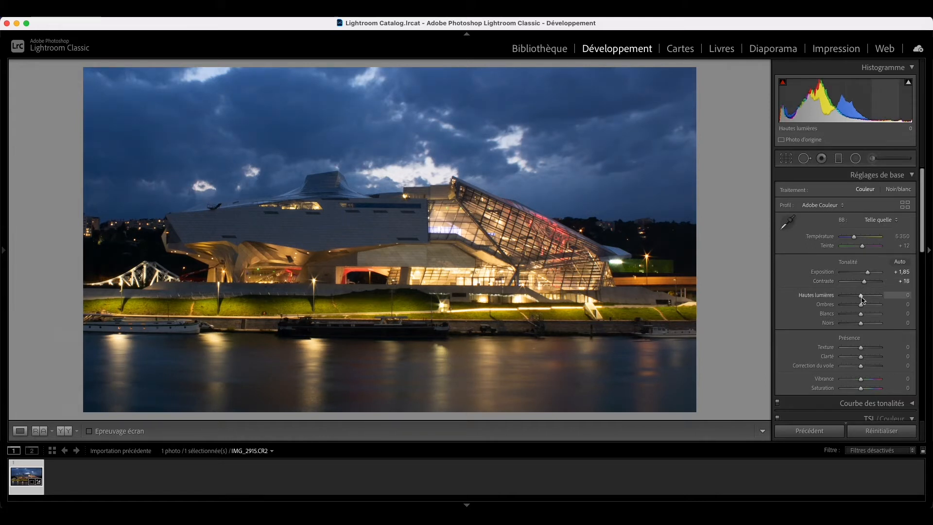
drag(863, 300, 827, 298)
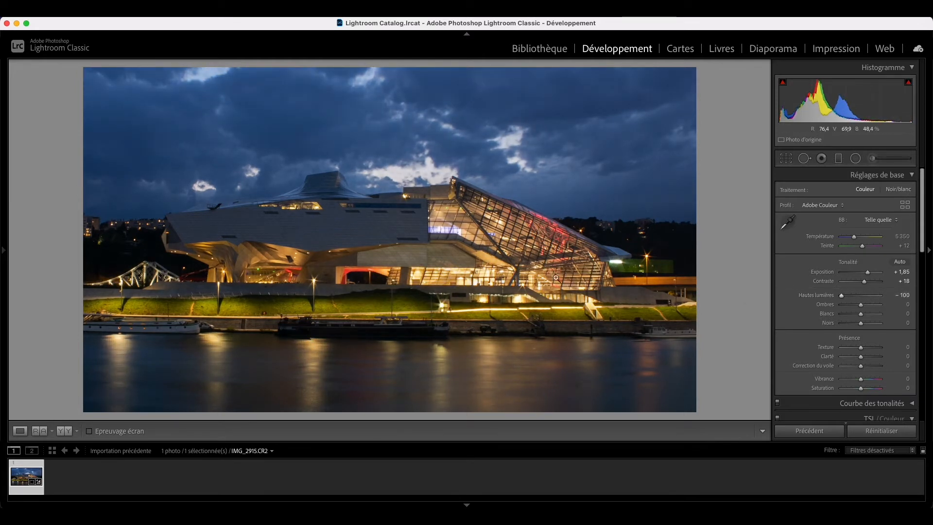
click(440, 232)
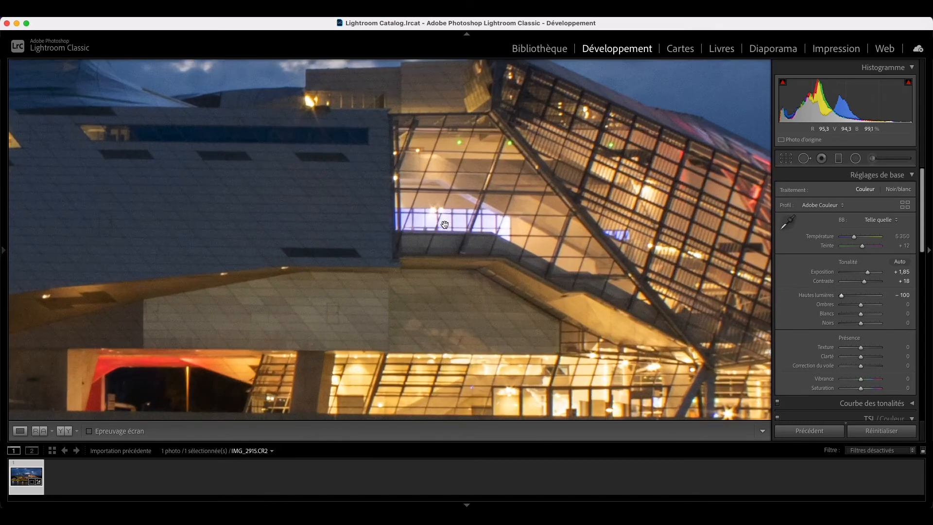
click(444, 230)
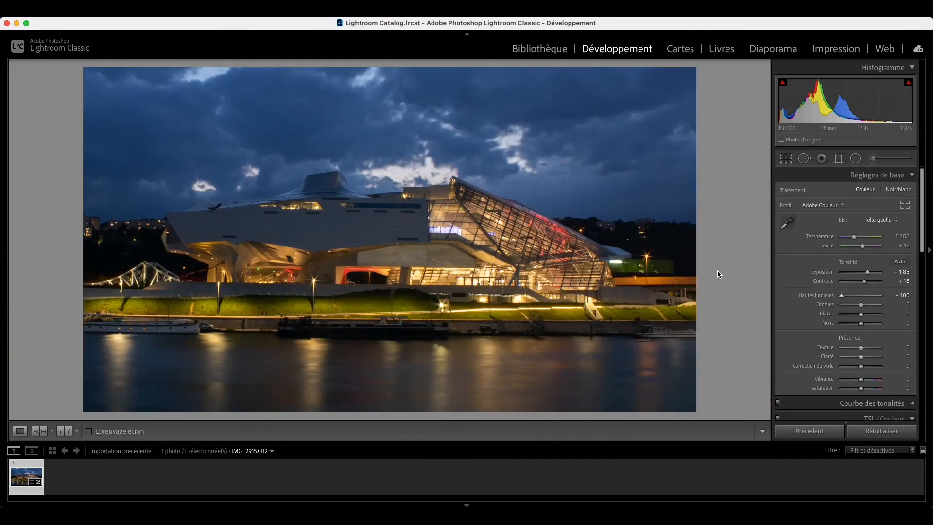
drag(868, 307, 873, 308)
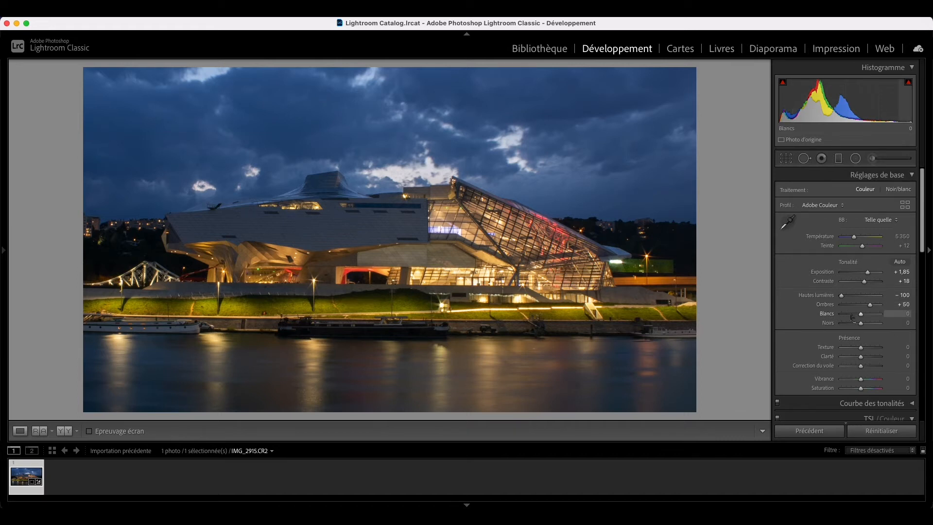
drag(860, 315, 853, 331)
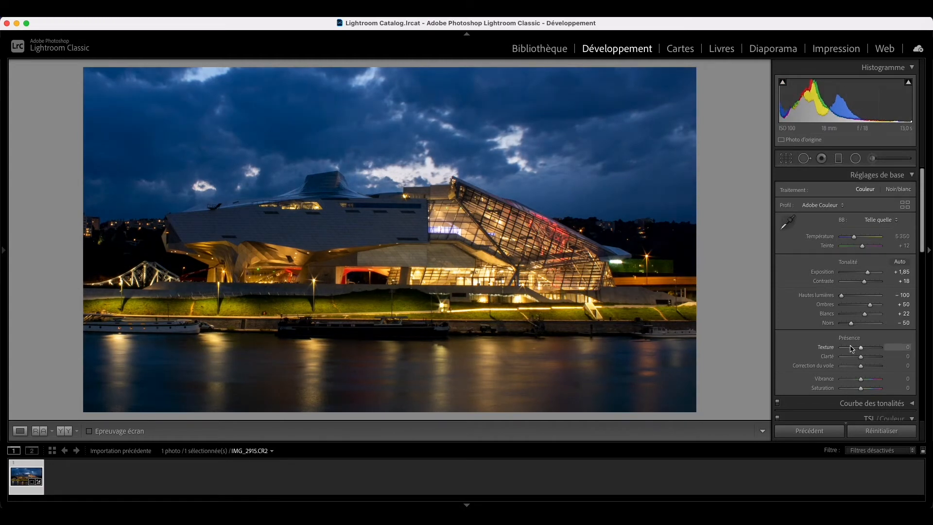
Step: Set the photo's overall saturation to +30 and vibrance to +20
scroll(802, 337, down, 1)
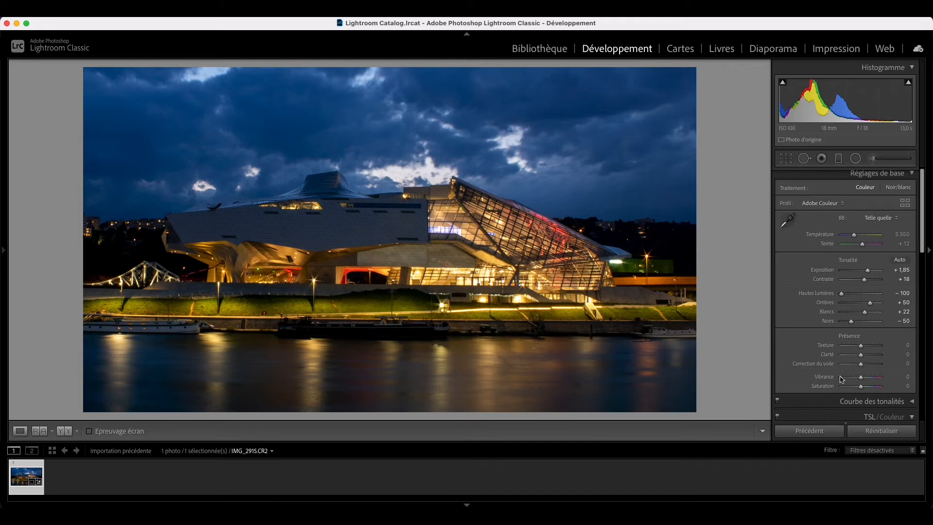
drag(865, 387, 869, 388)
click(903, 386)
text(30)
click(907, 377)
text(20)
key(Return)
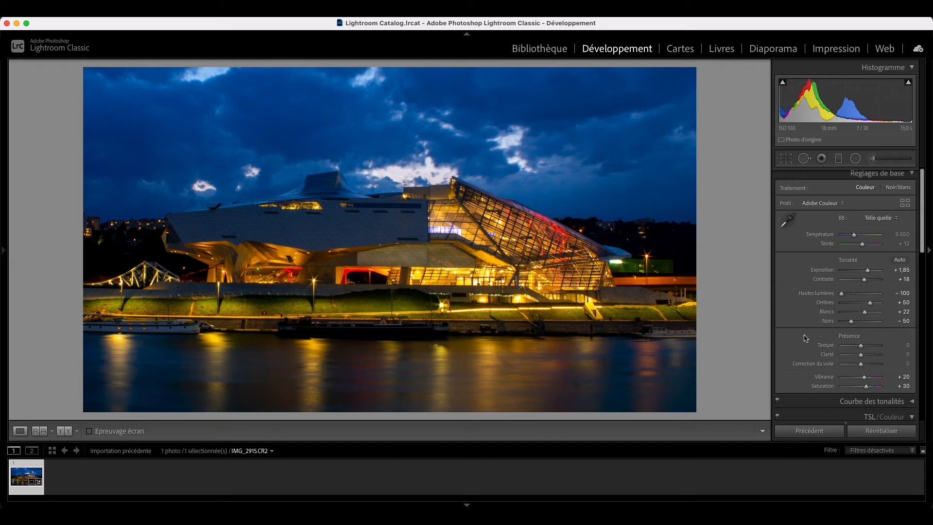
Step: Set the per-colour saturation to blue -100, red +16, orange +13, yellow +12, green +41, violet +21 and magenta +12
drag(922, 246, 923, 301)
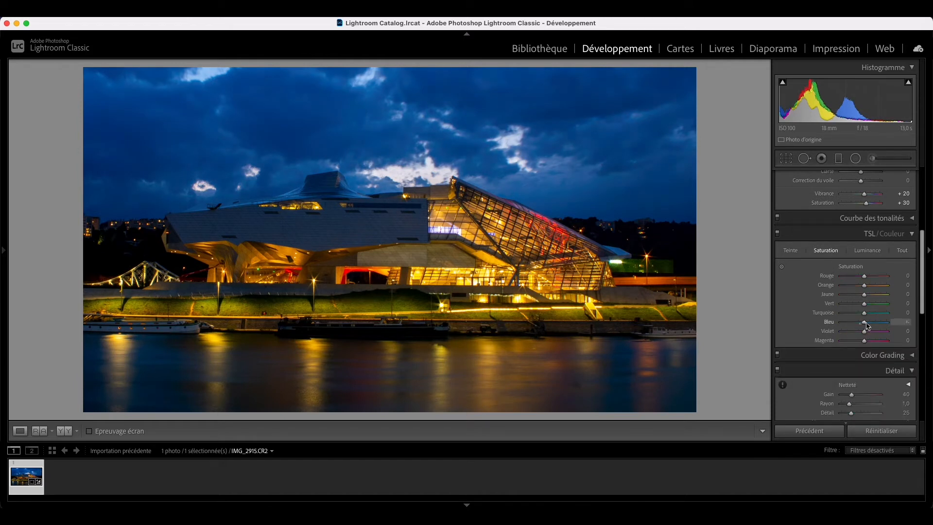
click(840, 322)
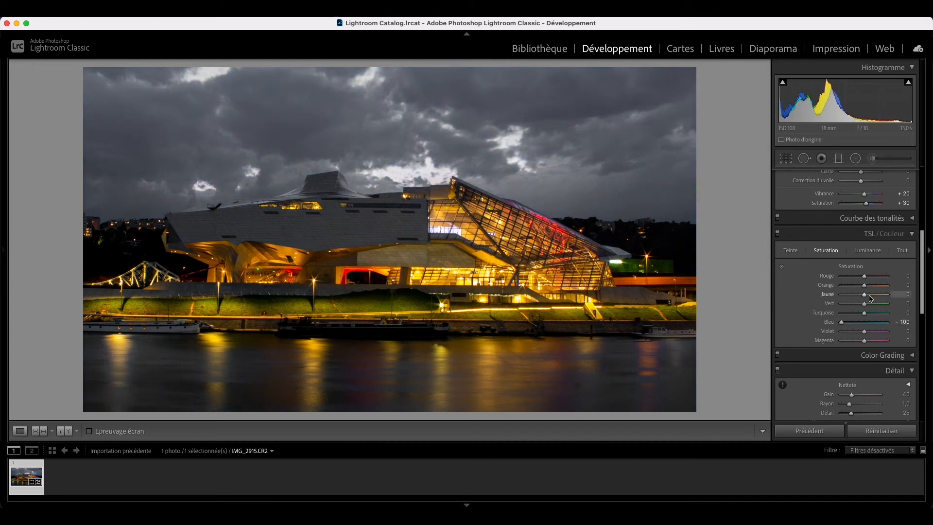
drag(864, 304, 870, 304)
drag(864, 276, 870, 298)
drag(864, 331, 867, 340)
drag(867, 287, 873, 303)
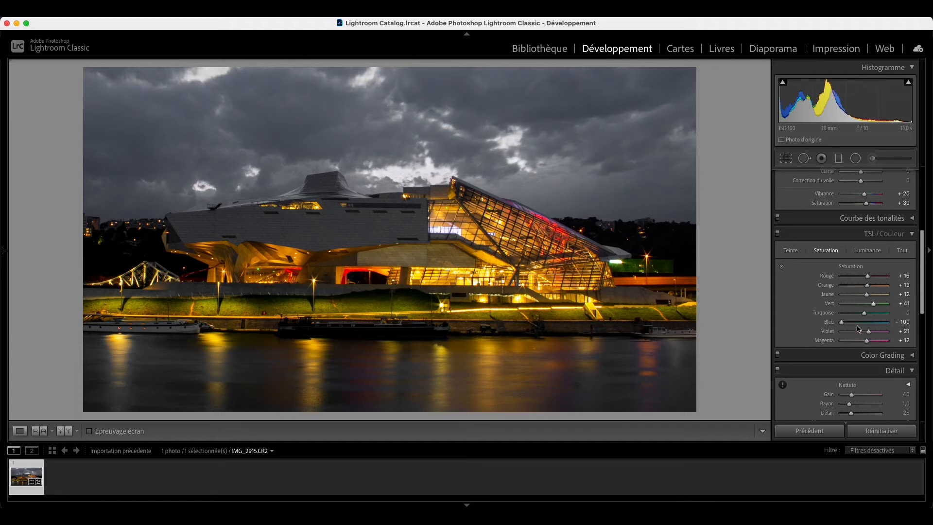
Step: Set the luminance noise reduction to 32 and show the detail preview
scroll(846, 340, down, 2)
scroll(846, 339, down, 5)
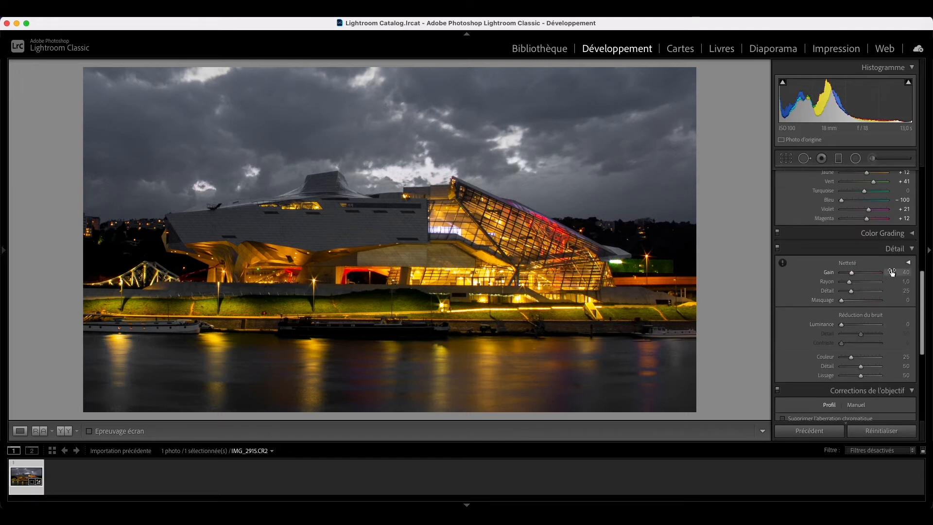
drag(842, 324, 854, 324)
click(904, 264)
scroll(863, 299, down, 2)
double_click(853, 398)
click(854, 398)
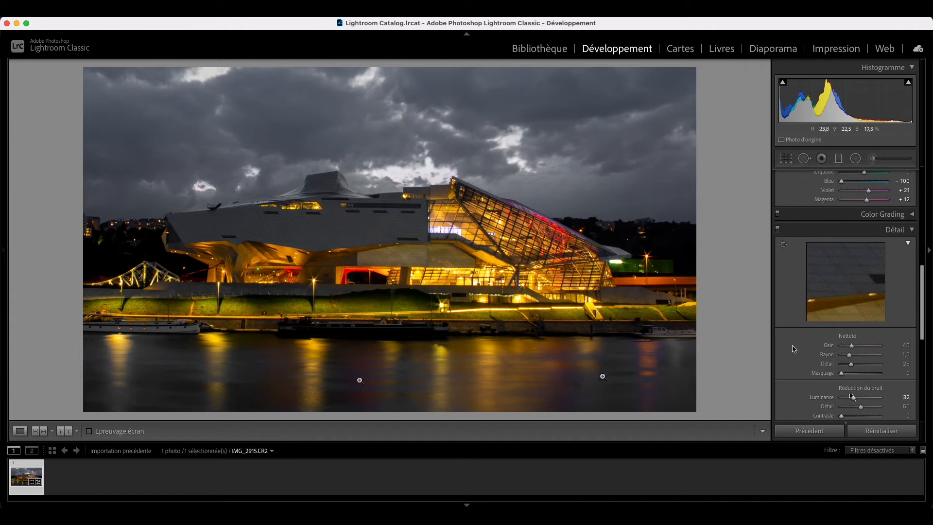
Step: Enable chromatic aberration removal and the lens correction profile for the photo
drag(927, 290, 930, 341)
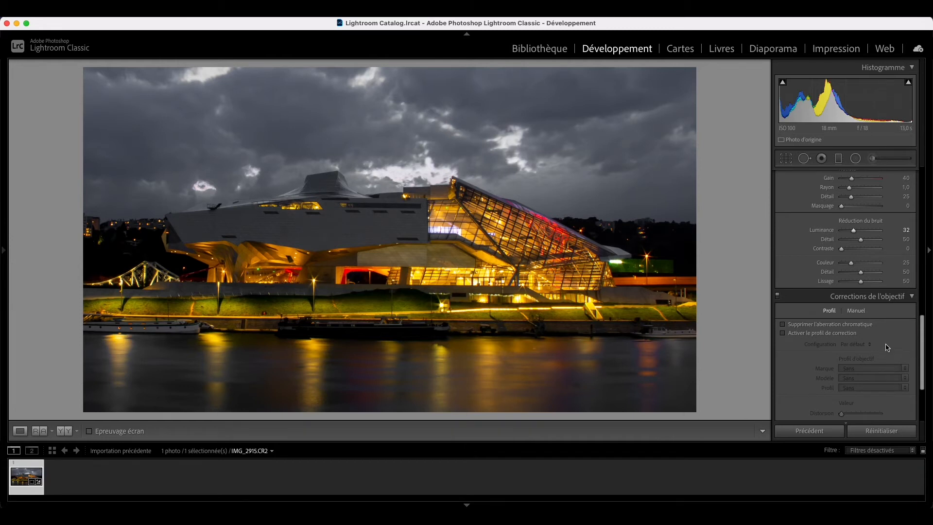
click(838, 335)
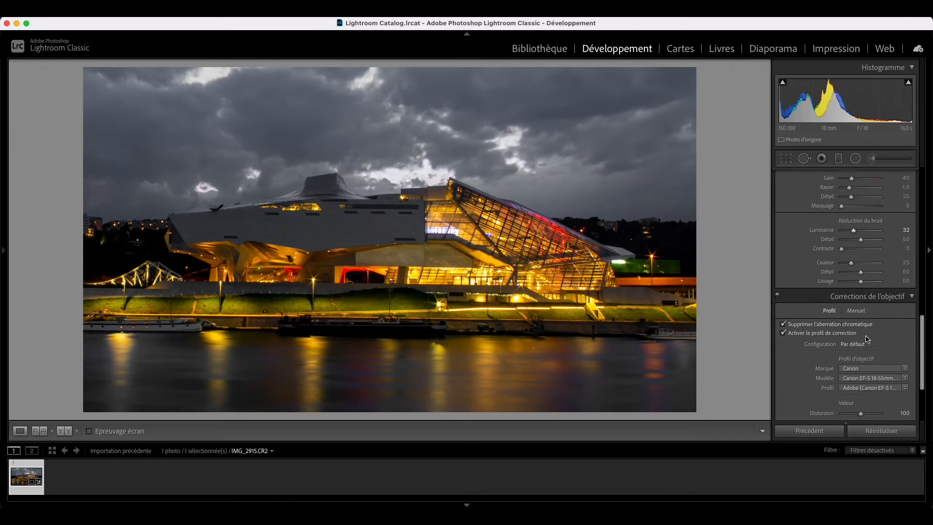
click(856, 334)
mouse_move(925, 352)
mouse_down()
mouse_move(926, 379)
mouse_move(923, 354)
mouse_up()
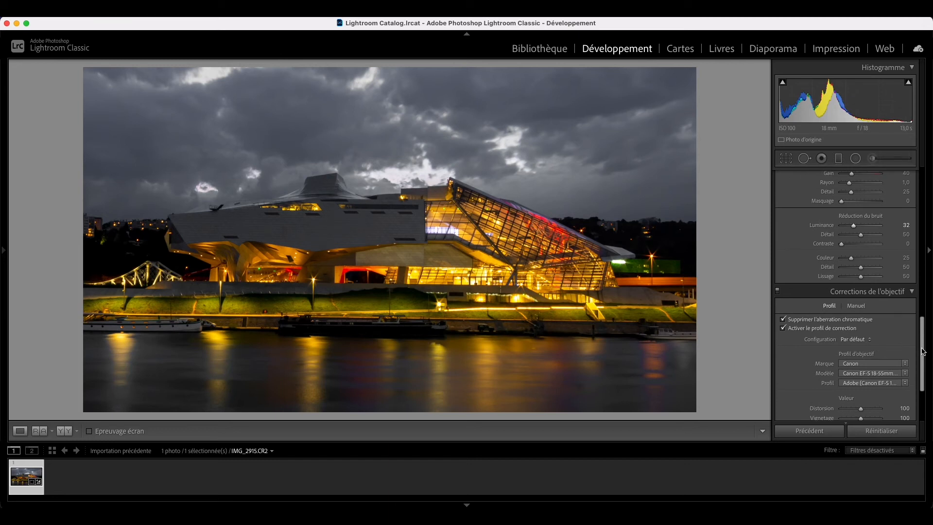
Step: Darken the sky and the water with two opposing horizontal graduated filters at exposure -1.08
drag(923, 347, 923, 200)
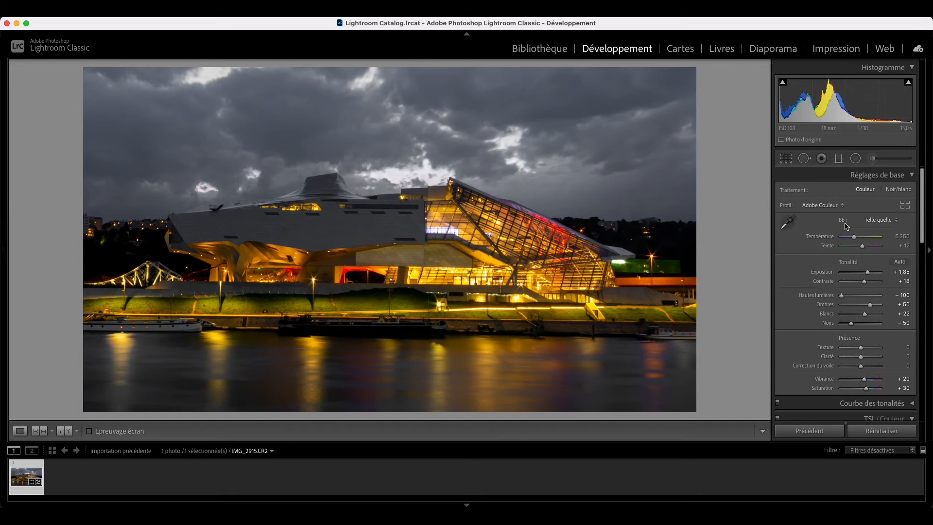
click(839, 160)
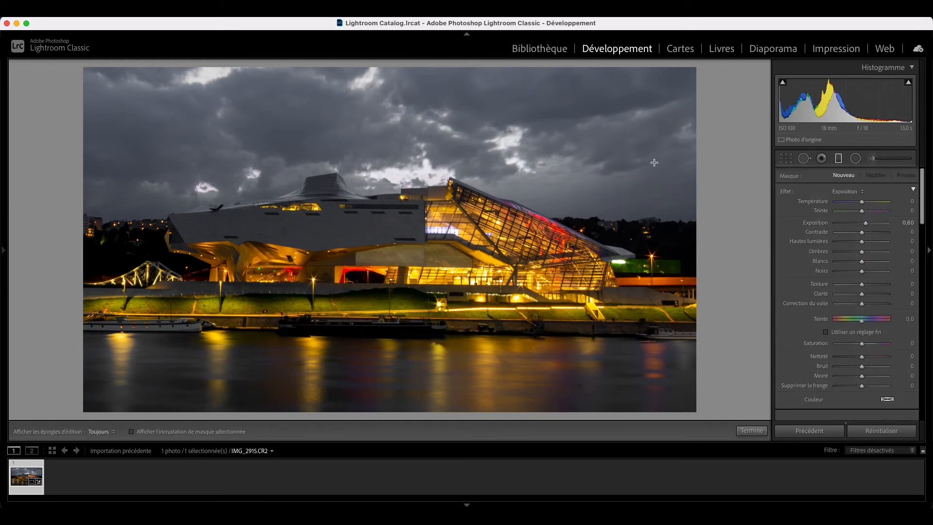
drag(403, 98, 403, 183)
drag(402, 141, 403, 148)
drag(865, 223, 855, 227)
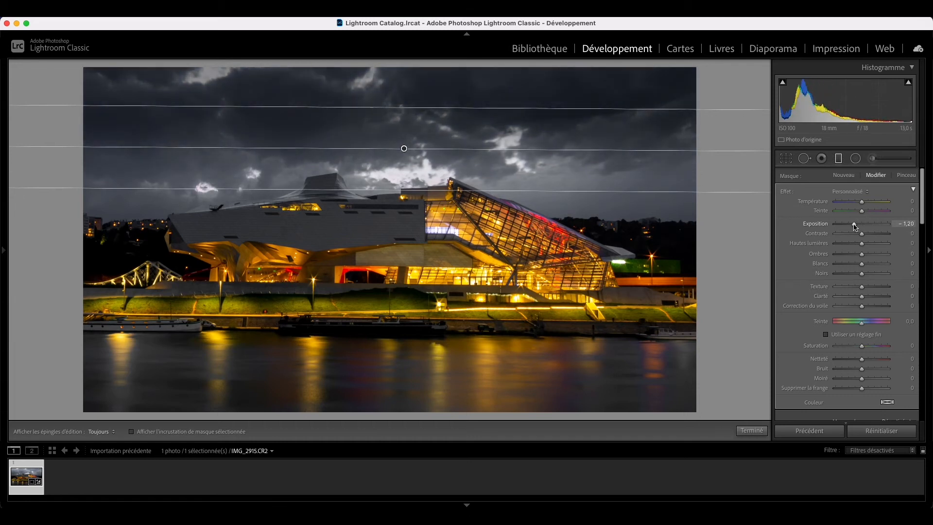
drag(402, 392, 407, 323)
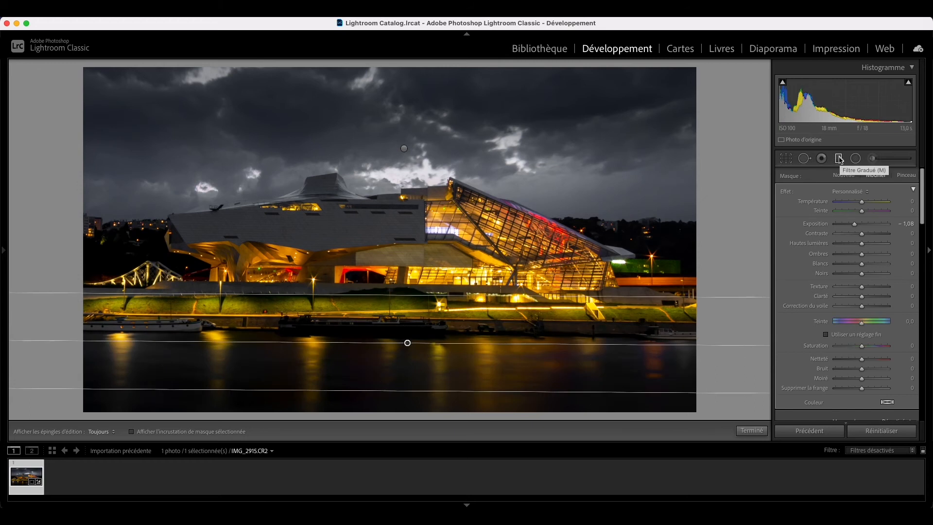
drag(422, 296, 421, 295)
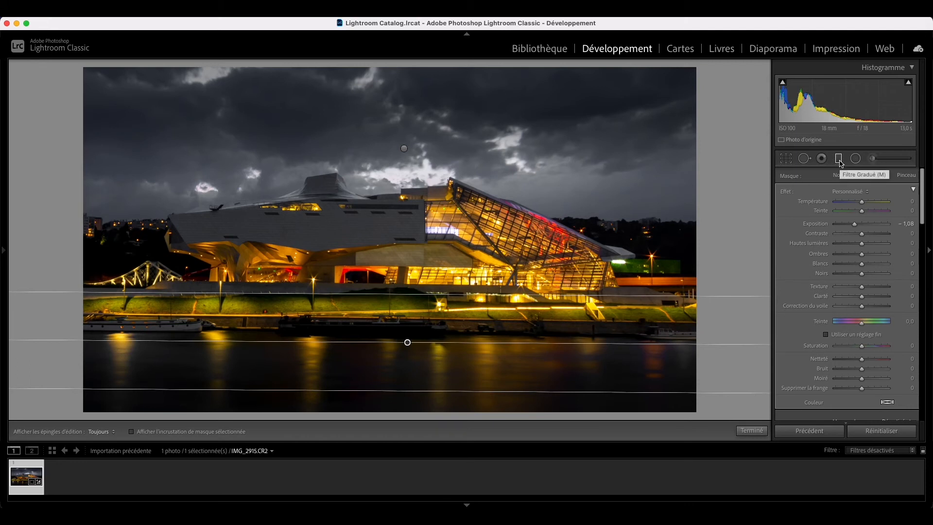
Step: Brighten the building with an adjustment brush mask at exposure 0.65, erasing the mask where it spills into the sky
click(872, 160)
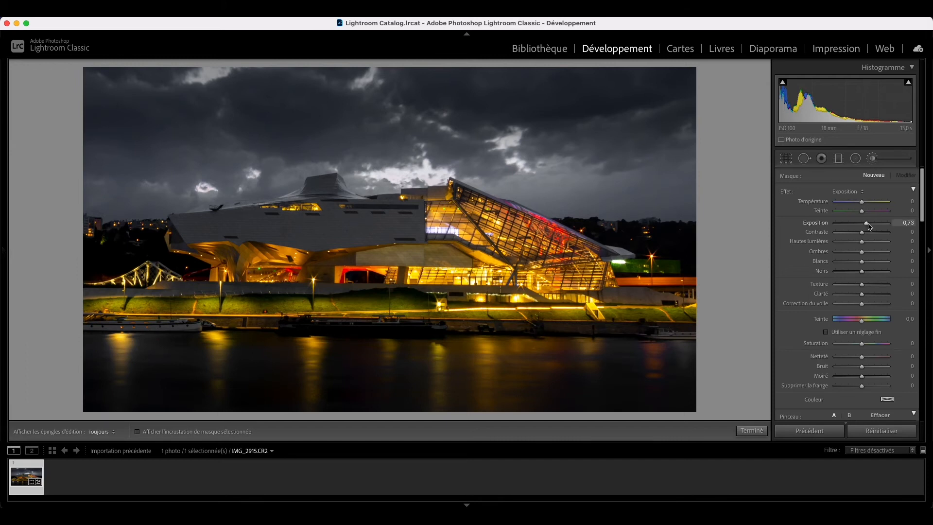
drag(869, 227, 873, 227)
mouse_move(411, 234)
mouse_down()
mouse_move(229, 240)
mouse_move(486, 234)
mouse_move(620, 248)
mouse_move(547, 279)
mouse_up()
mouse_move(290, 217)
mouse_down()
mouse_move(333, 182)
mouse_move(316, 186)
mouse_move(583, 224)
mouse_up()
key(alt)
mouse_move(382, 180)
mouse_down()
mouse_move(369, 180)
mouse_move(403, 170)
mouse_move(433, 176)
mouse_move(188, 186)
mouse_up()
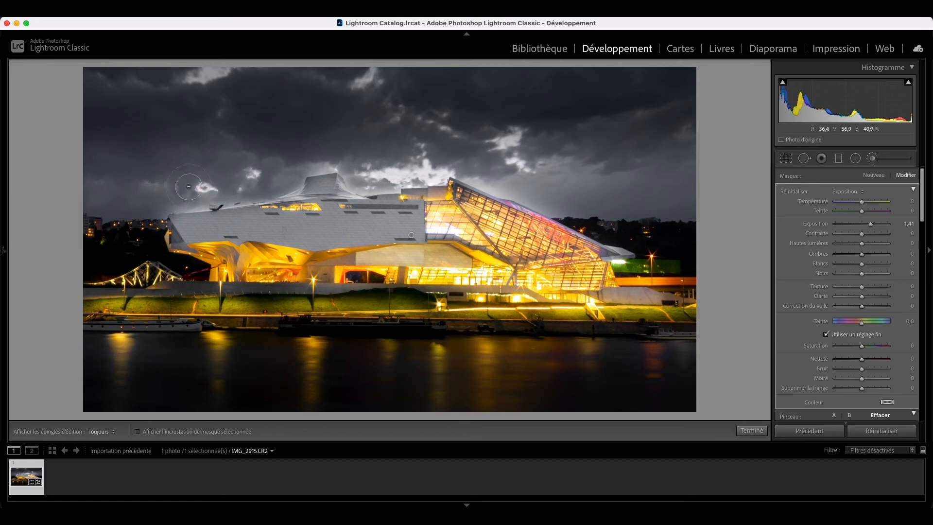
drag(870, 224, 865, 225)
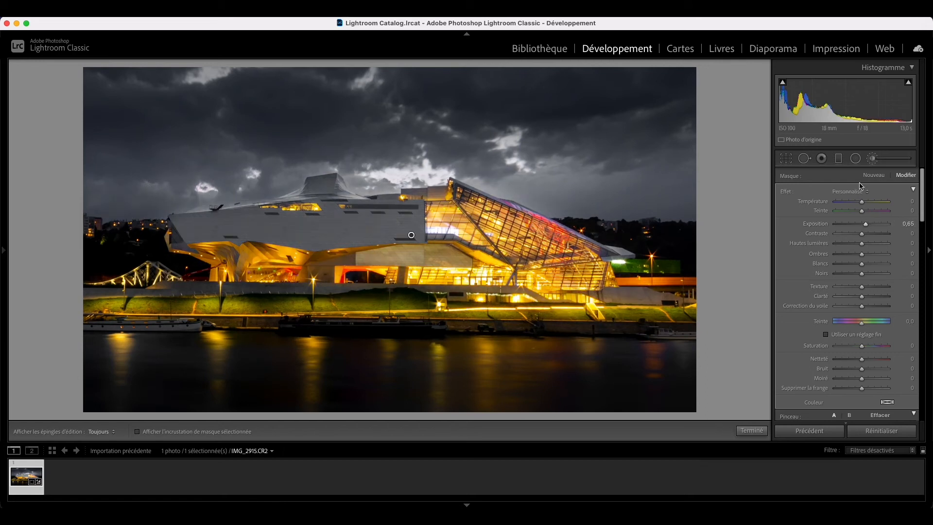
click(870, 159)
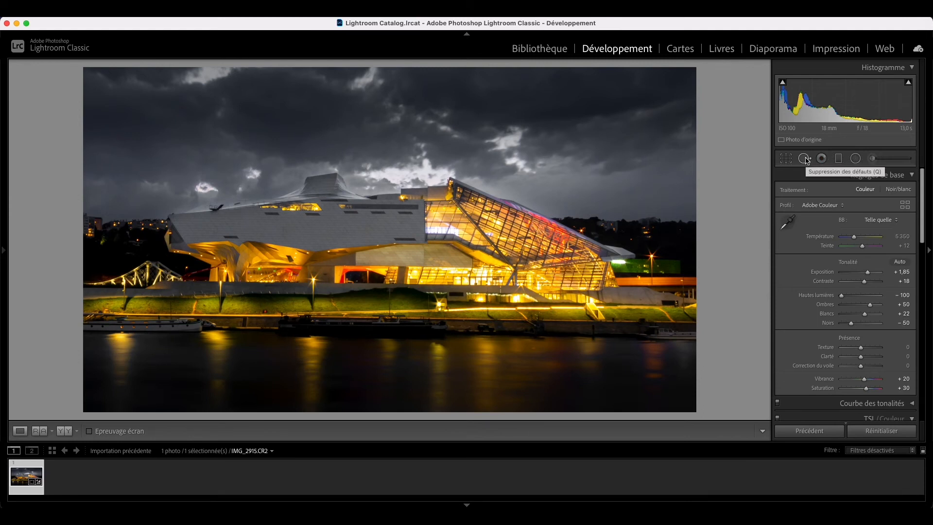
Step: Heal the three bright cloud spots above the left end of the building with Spot Removal, sampling darker sky nearby
click(804, 159)
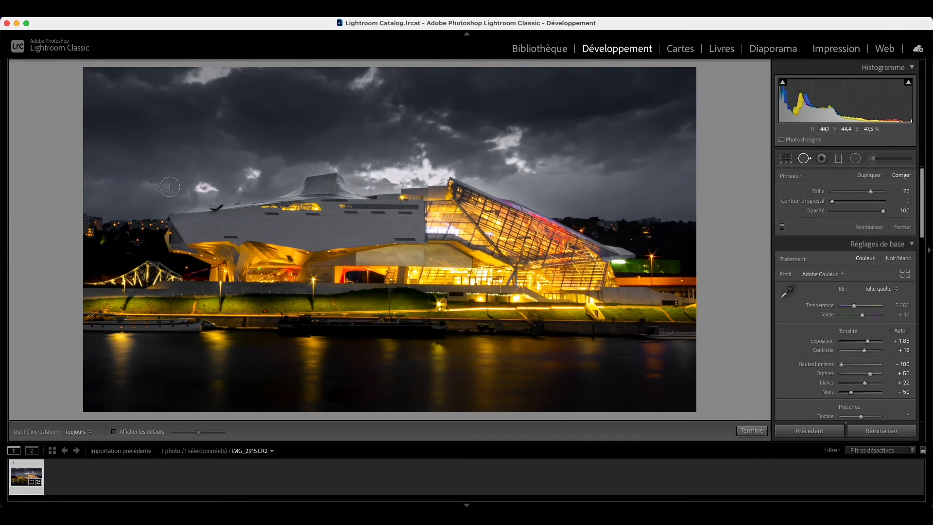
click(206, 188)
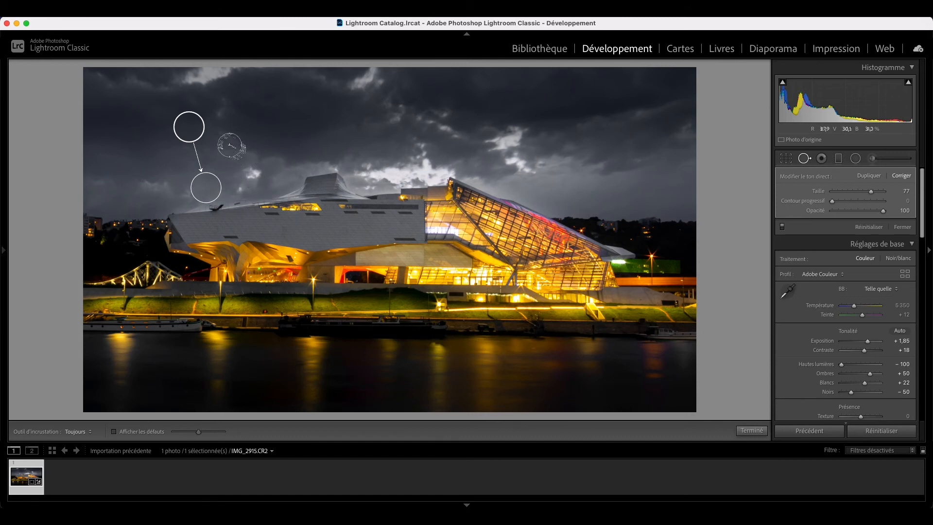
mouse_move(197, 134)
mouse_down()
mouse_move(254, 164)
mouse_move(190, 128)
mouse_up()
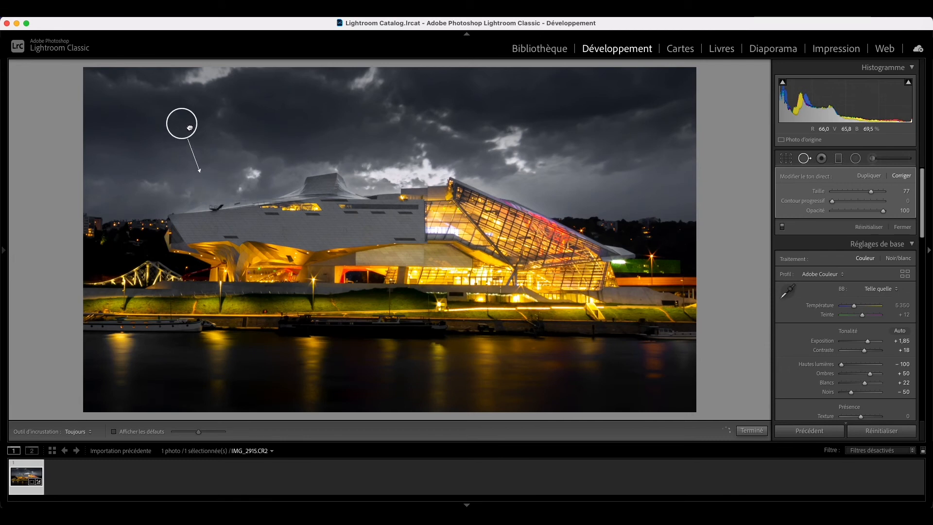
click(249, 175)
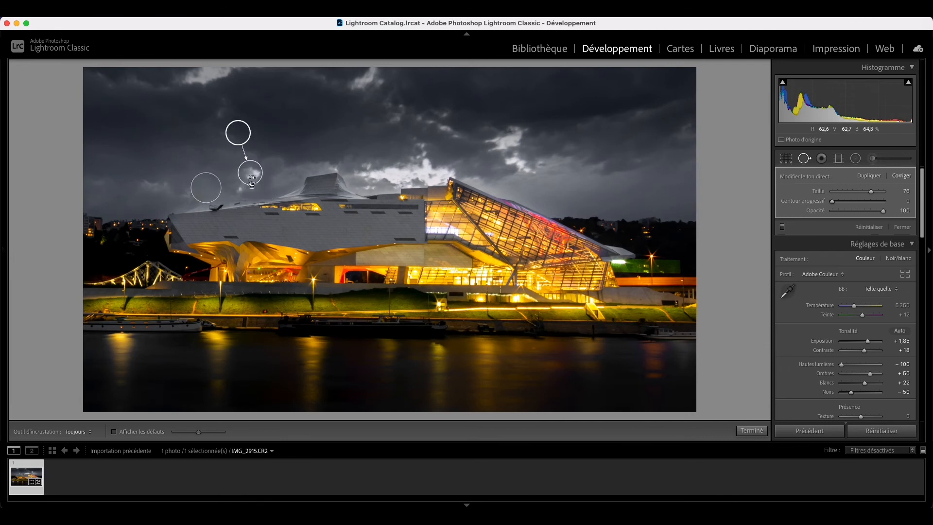
click(242, 191)
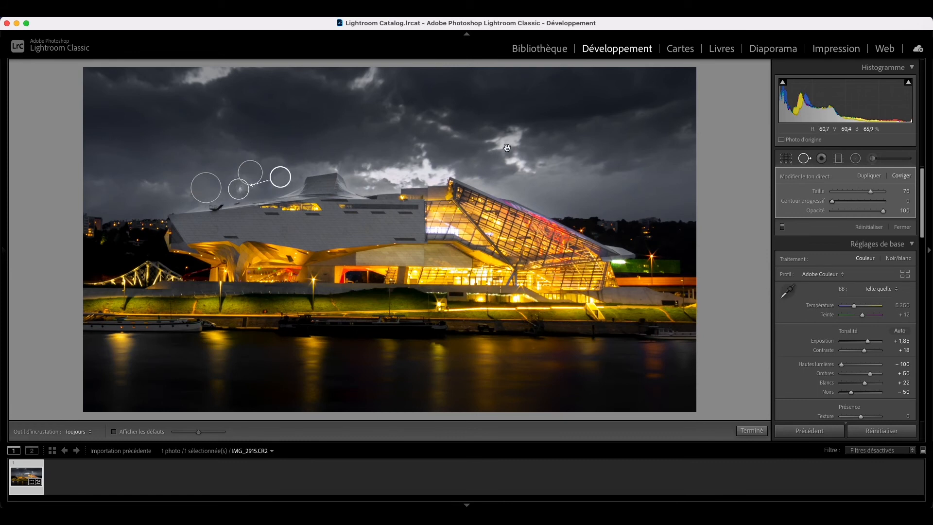
Step: Heal the two bright cloud patches above the glass wing and the two at the photo's upper edge, sampling dark sky for the last one
click(504, 135)
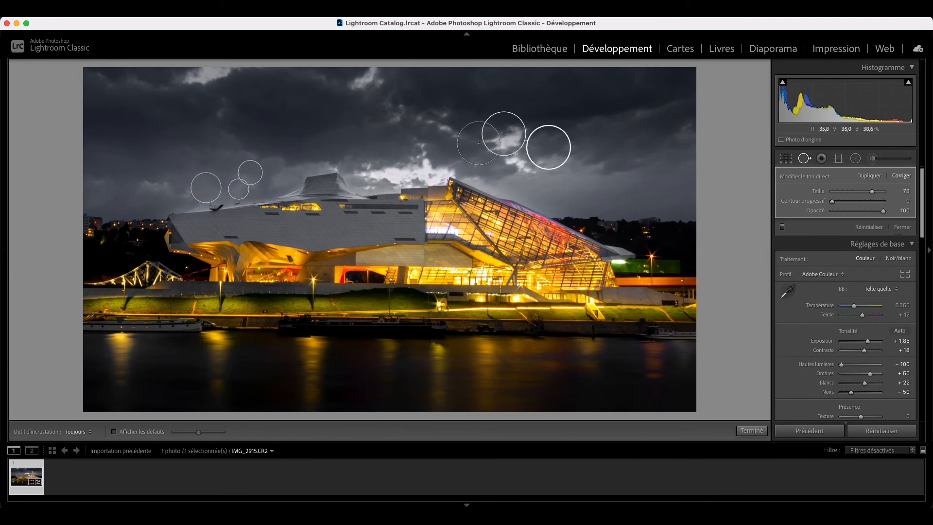
click(520, 164)
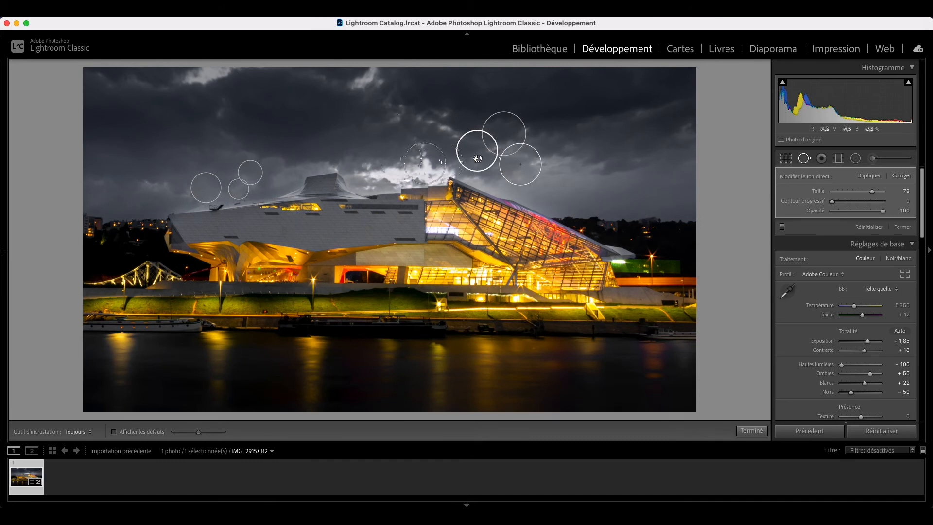
click(364, 82)
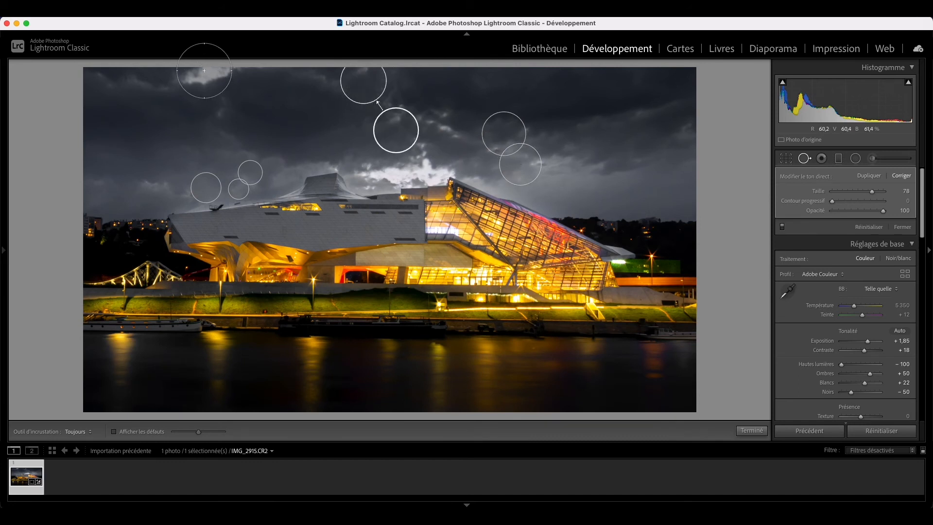
click(205, 70)
mouse_move(301, 76)
mouse_down()
mouse_move(288, 95)
mouse_move(294, 104)
mouse_up()
key(super+z)
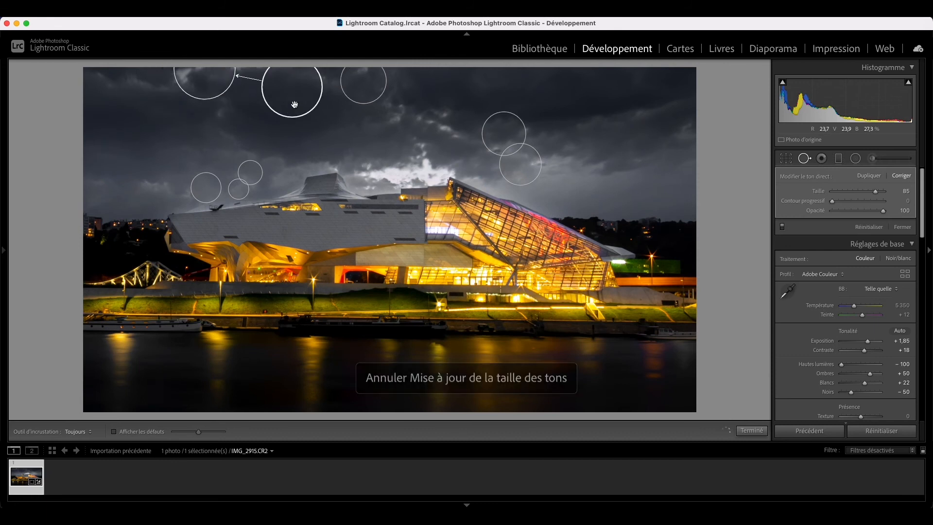
Step: Heal the three remaining light cloud spots in the central sky with a smaller spot brush and close Spot Removal
scroll(437, 119, down, 5)
scroll(437, 119, down, 2)
click(447, 123)
scroll(403, 114, down, 2)
click(397, 114)
scroll(418, 117, down, 2)
click(418, 118)
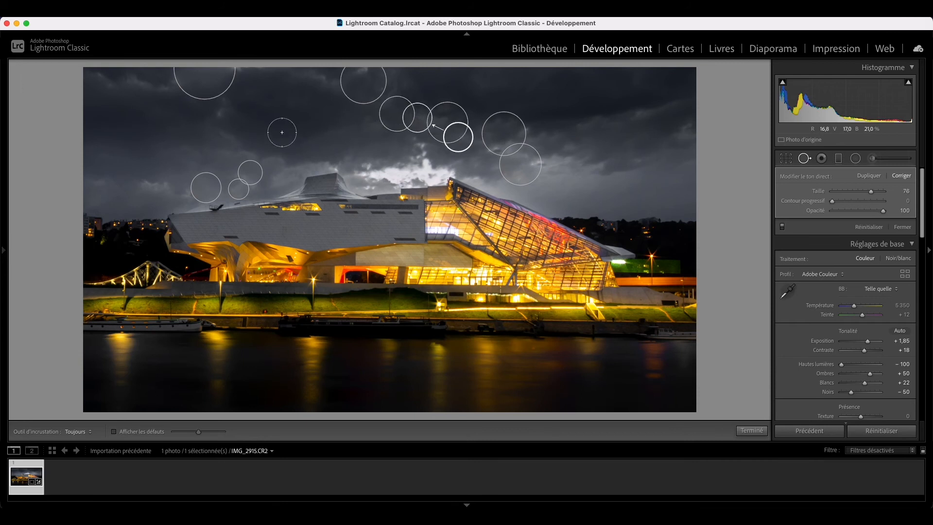
click(805, 159)
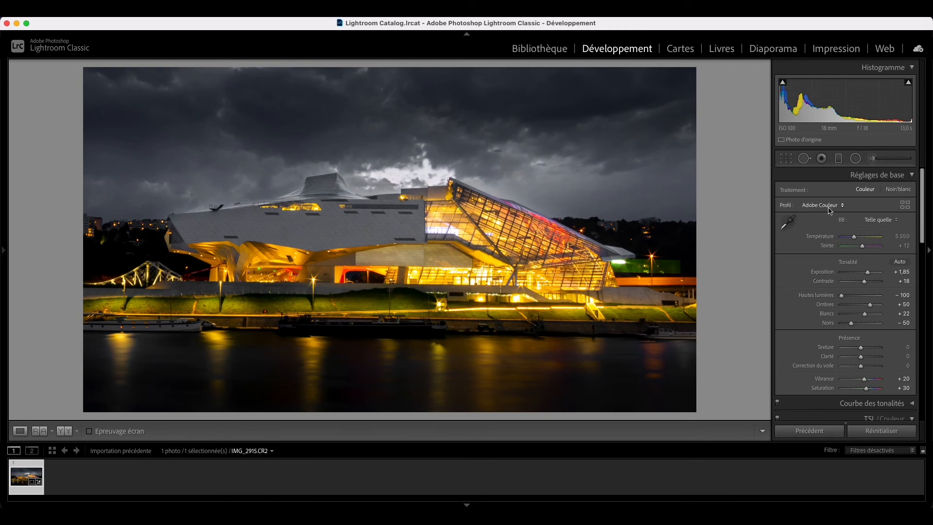
Step: Set the photo's overall exposure to +2.10 and its whites to -20
drag(868, 274, 870, 274)
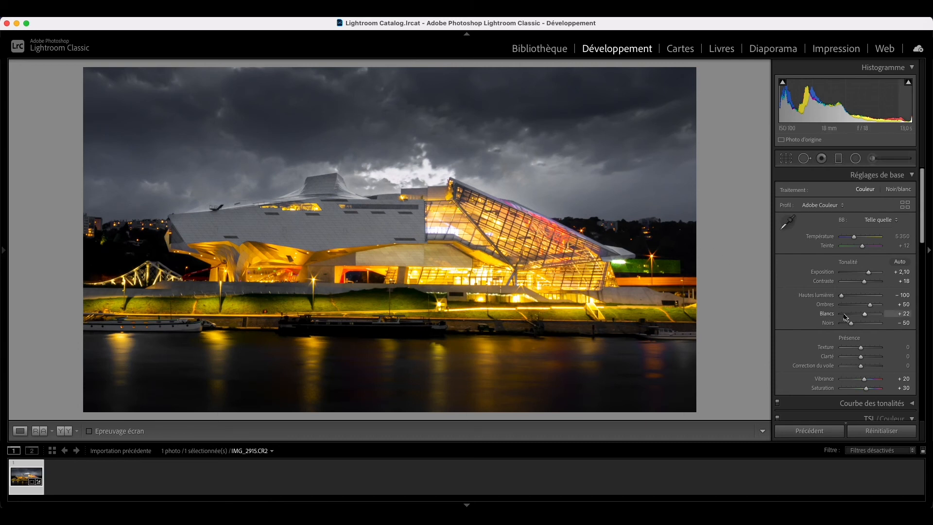
mouse_move(864, 314)
mouse_down()
mouse_move(846, 317)
mouse_move(857, 317)
mouse_up()
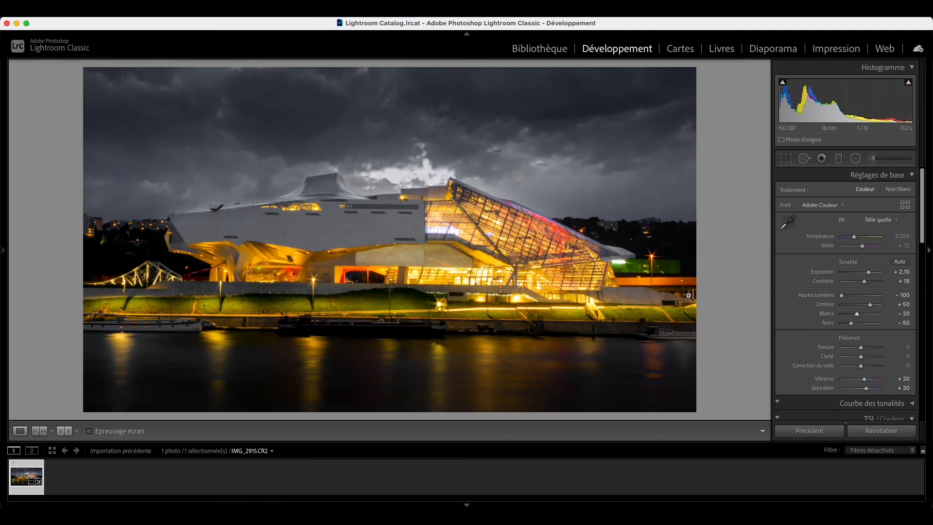